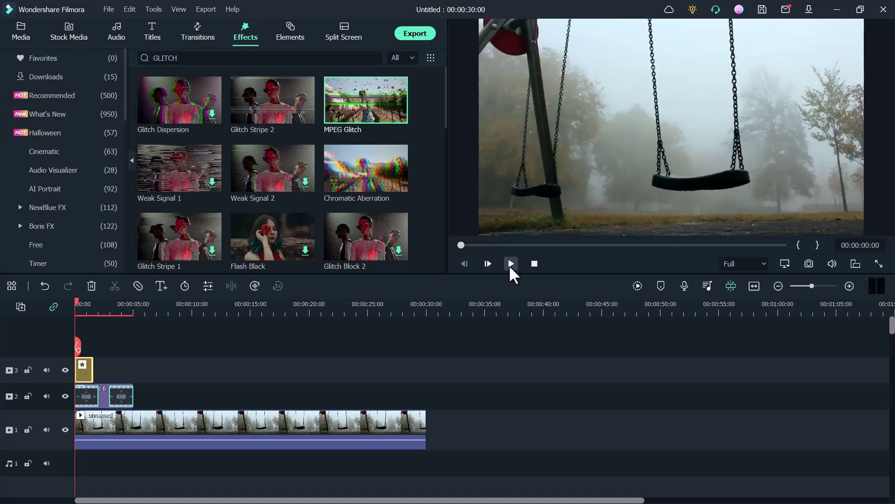
Play the finished swing clip, pausing once, to watch the white TECHDO title glitch in and out.
{"action": "left_click", "coordinate": [511, 264]}
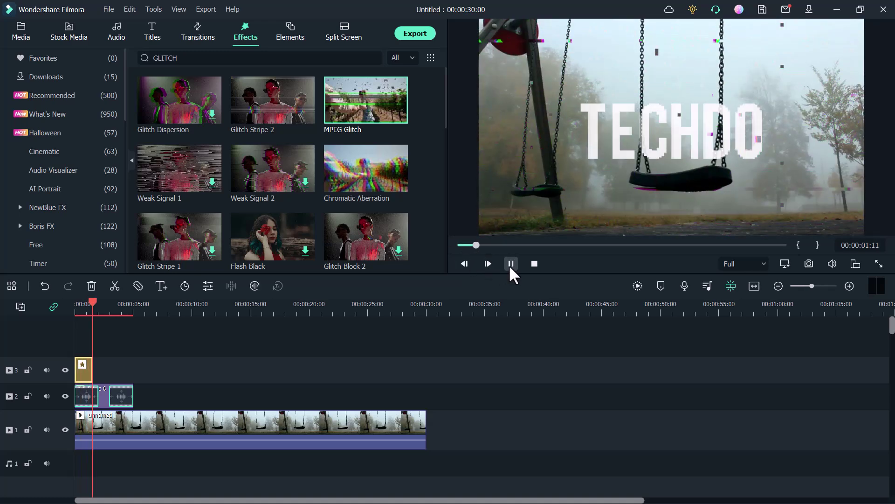
{"action": "left_click", "coordinate": [511, 263]}
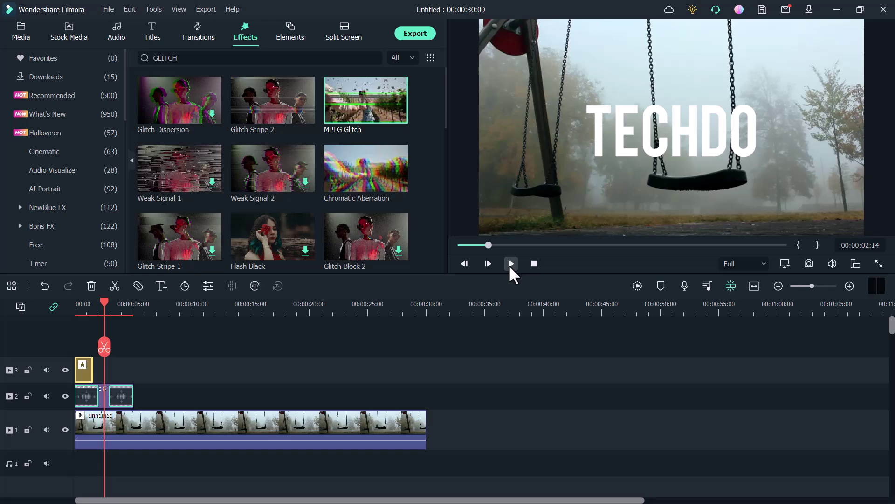
{"action": "left_click", "coordinate": [511, 263]}
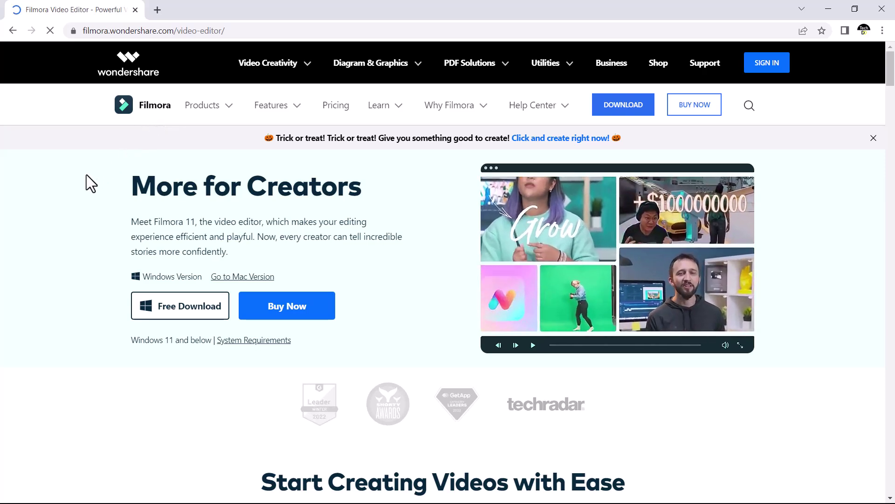
{"action": "scroll", "coordinate": [51, 207], "scroll_direction": "down", "scroll_amount": 5}
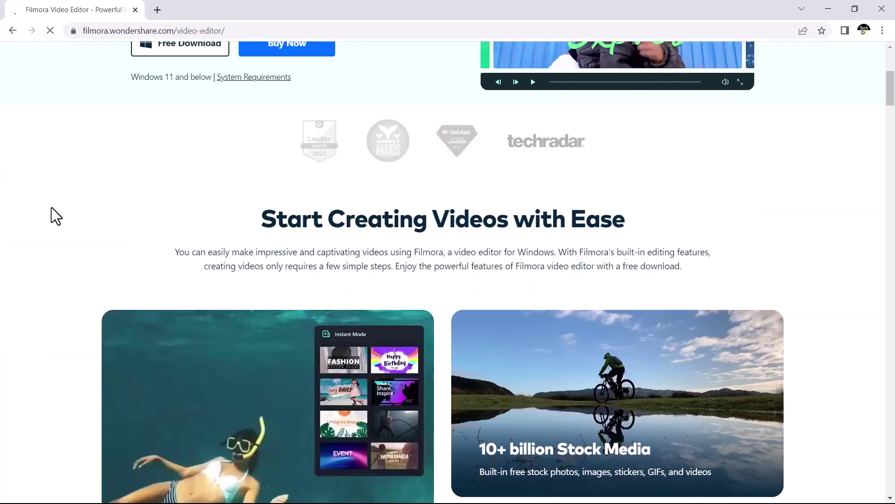
{"action": "scroll", "coordinate": [51, 208], "scroll_direction": "down", "scroll_amount": 6}
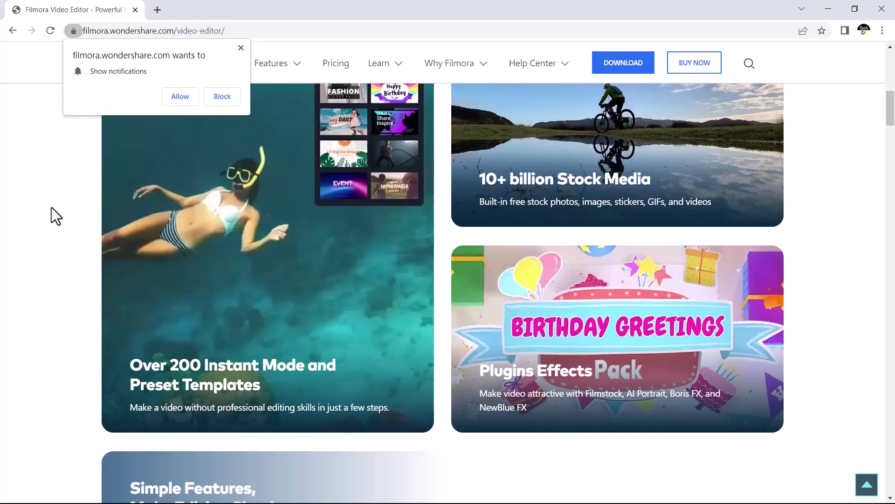
{"action": "scroll", "coordinate": [51, 207], "scroll_direction": "down", "scroll_amount": 5}
{"action": "left_click", "coordinate": [241, 48]}
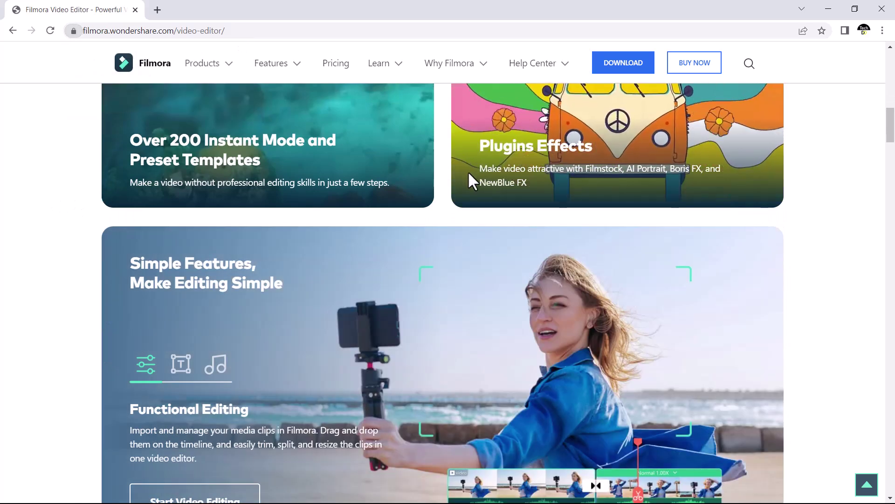
{"action": "key", "text": "Home"}
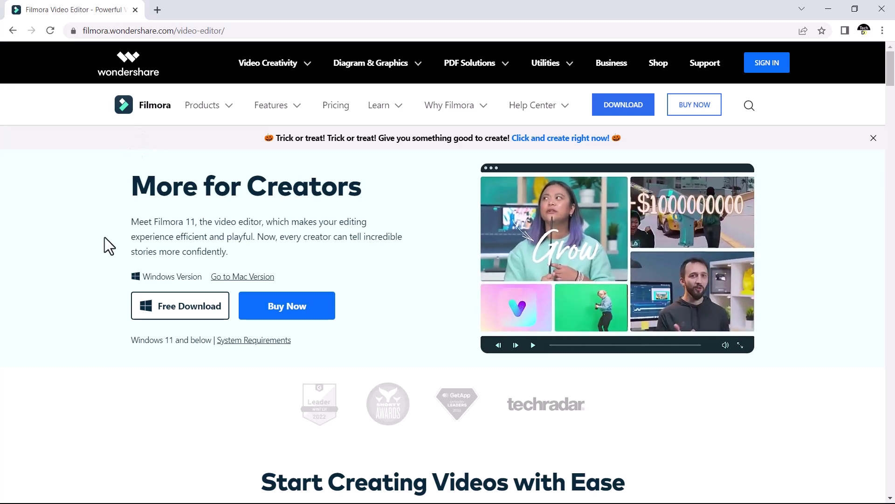
{"action": "scroll", "coordinate": [105, 237], "scroll_direction": "down", "scroll_amount": 10}
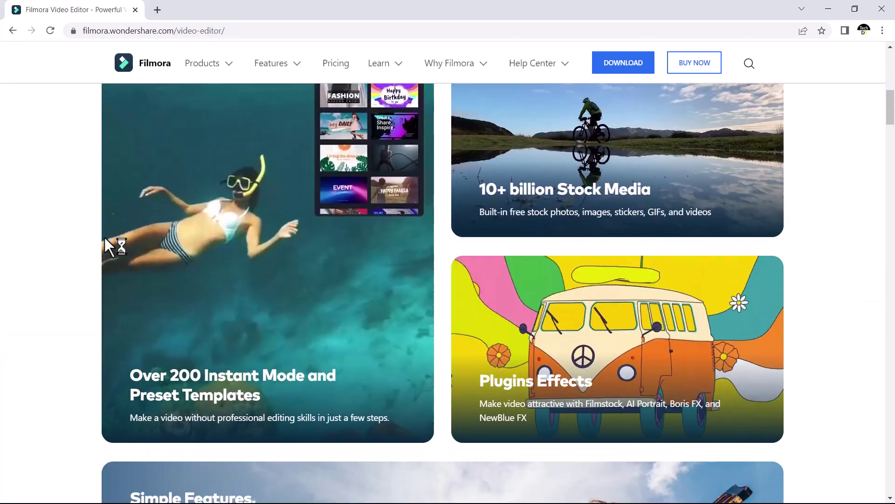
{"action": "scroll", "coordinate": [105, 236], "scroll_direction": "down", "scroll_amount": 7}
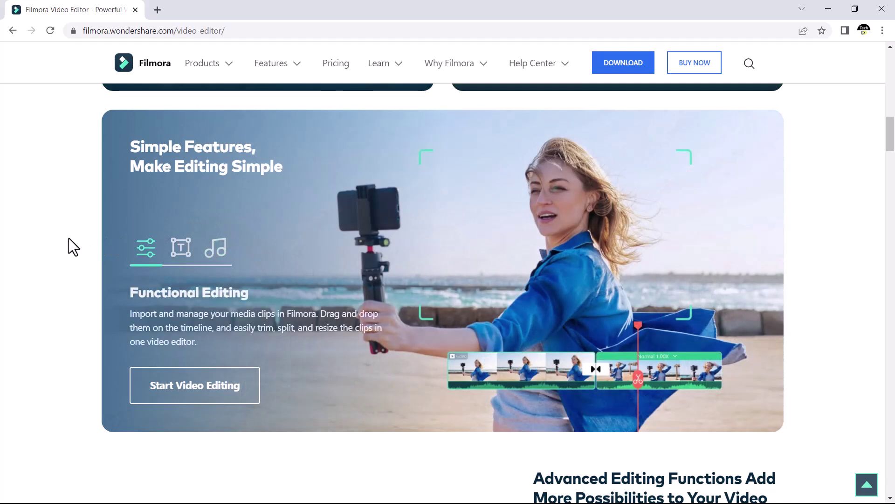
{"action": "scroll", "coordinate": [852, 215], "scroll_direction": "down", "scroll_amount": 10}
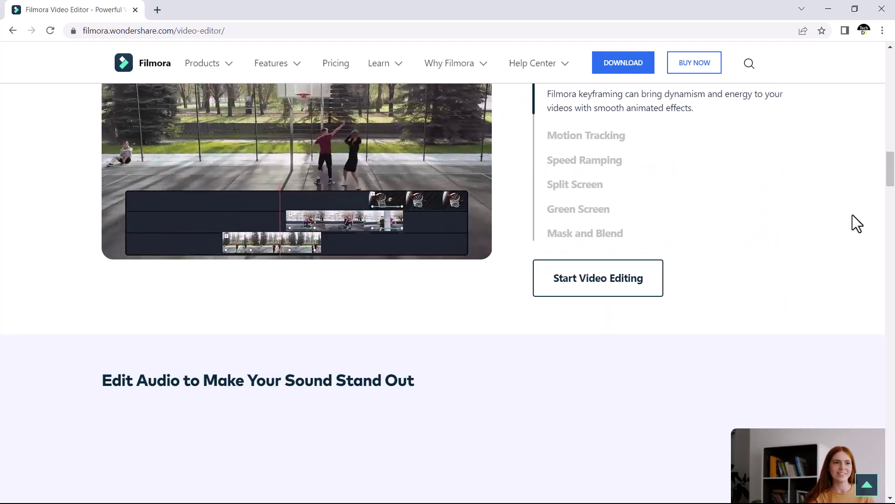
{"action": "scroll", "coordinate": [853, 214], "scroll_direction": "up", "scroll_amount": 3}
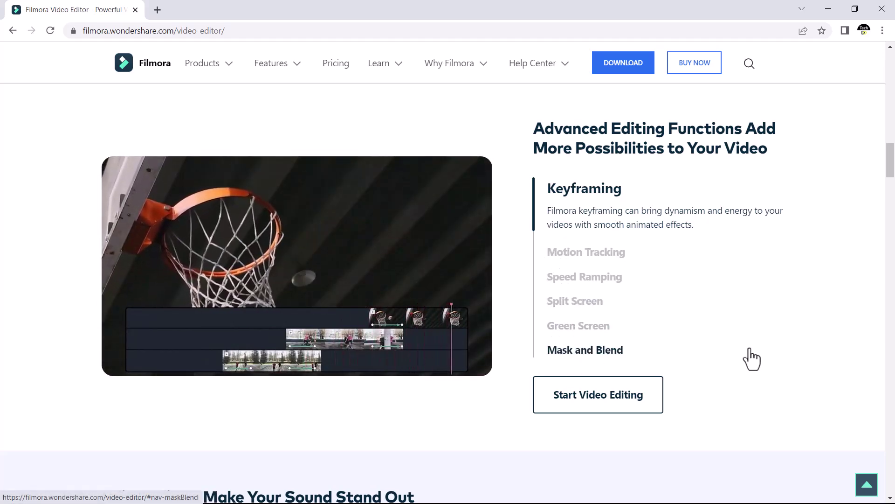
{"action": "scroll", "coordinate": [751, 356], "scroll_direction": "down", "scroll_amount": 7}
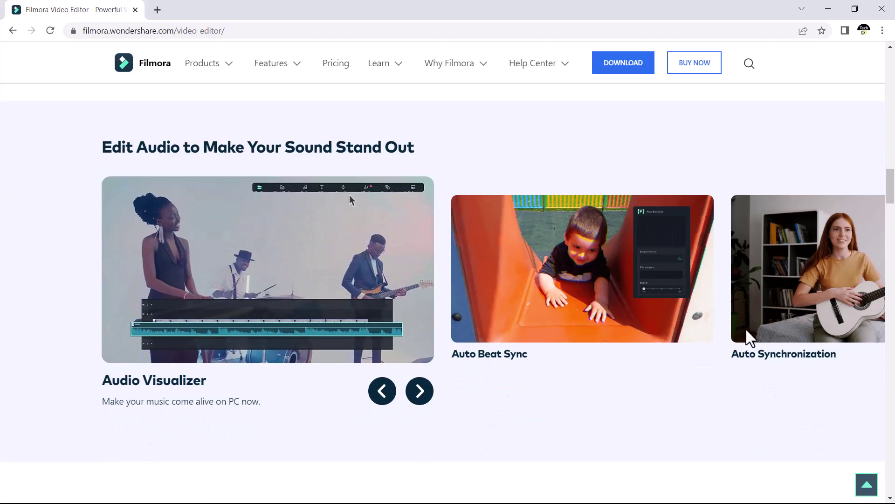
{"action": "scroll", "coordinate": [746, 328], "scroll_direction": "up", "scroll_amount": 20}
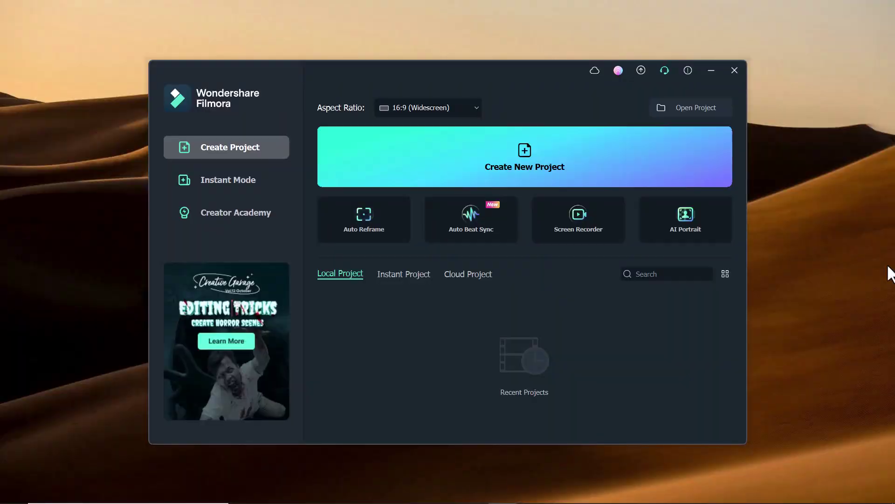
Create a new project keeping the default 16:9 aspect ratio.
{"action": "left_click", "coordinate": [471, 158]}
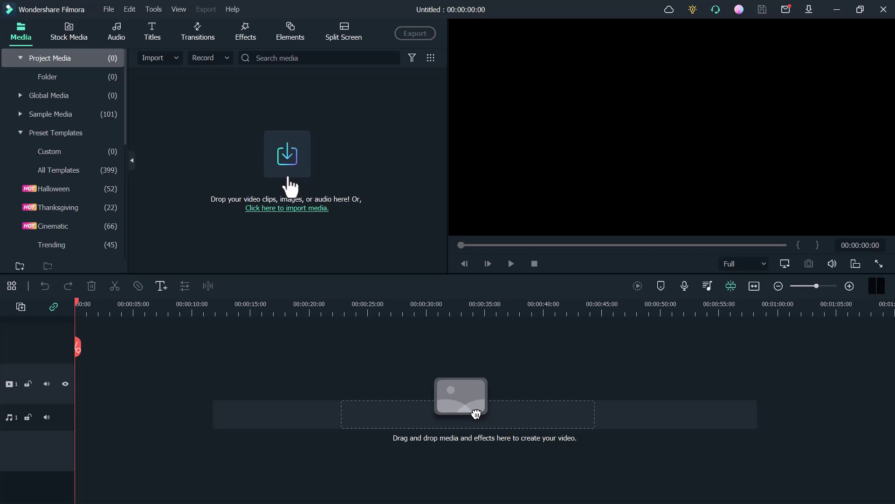
Download the foggy swing video from Pexels stock media at maximum 720P resolution.
{"action": "left_click", "coordinate": [76, 33]}
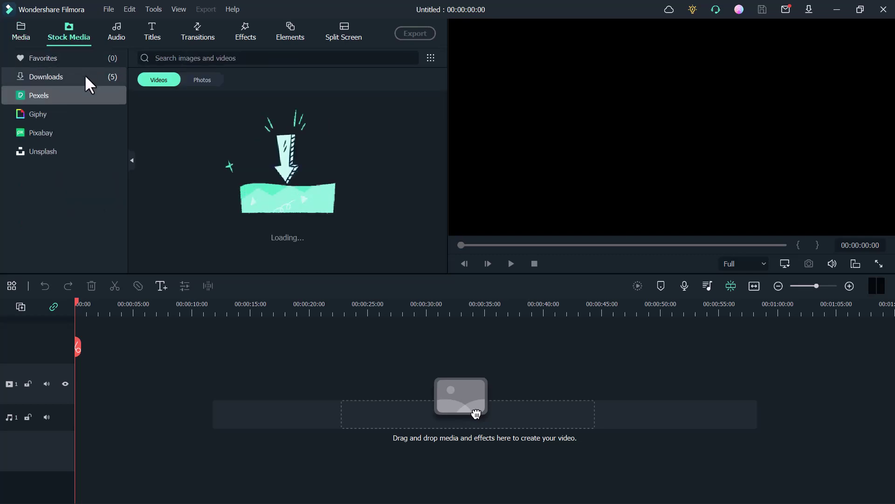
{"action": "scroll", "coordinate": [281, 188], "scroll_direction": "down", "scroll_amount": 2}
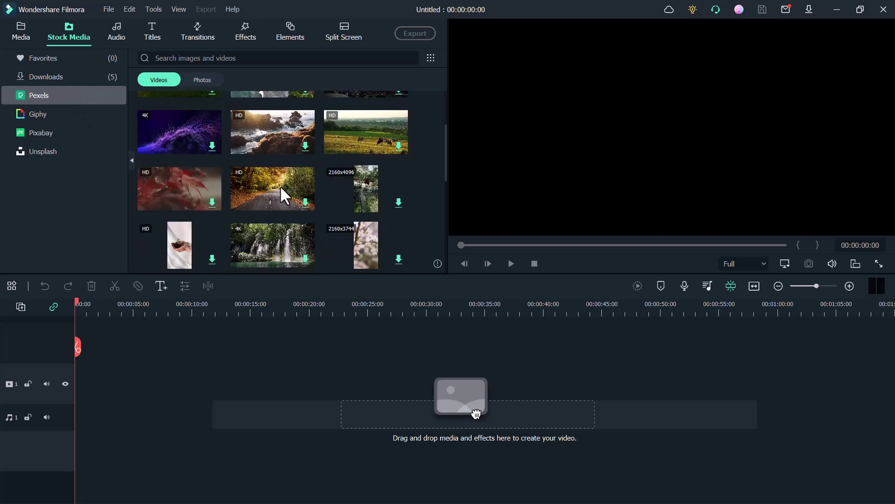
{"action": "scroll", "coordinate": [281, 188], "scroll_direction": "down", "scroll_amount": 2}
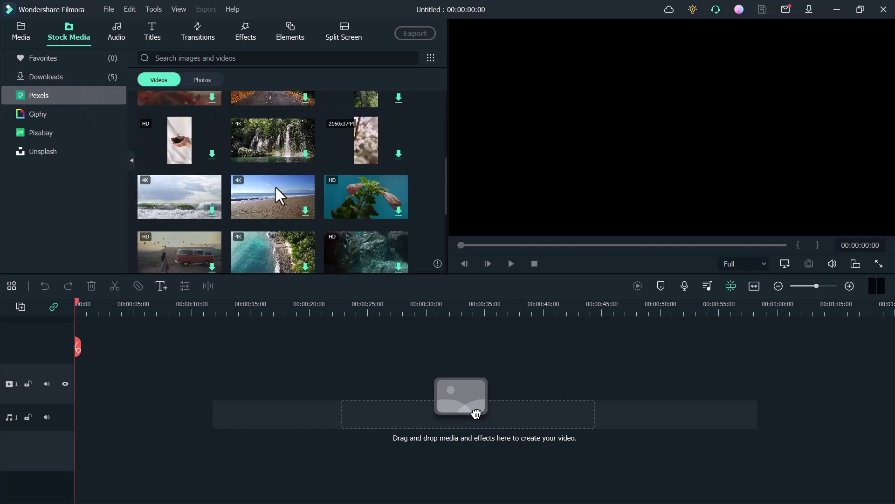
{"action": "scroll", "coordinate": [275, 186], "scroll_direction": "down", "scroll_amount": 3}
{"action": "scroll", "coordinate": [183, 147], "scroll_direction": "down", "scroll_amount": 4}
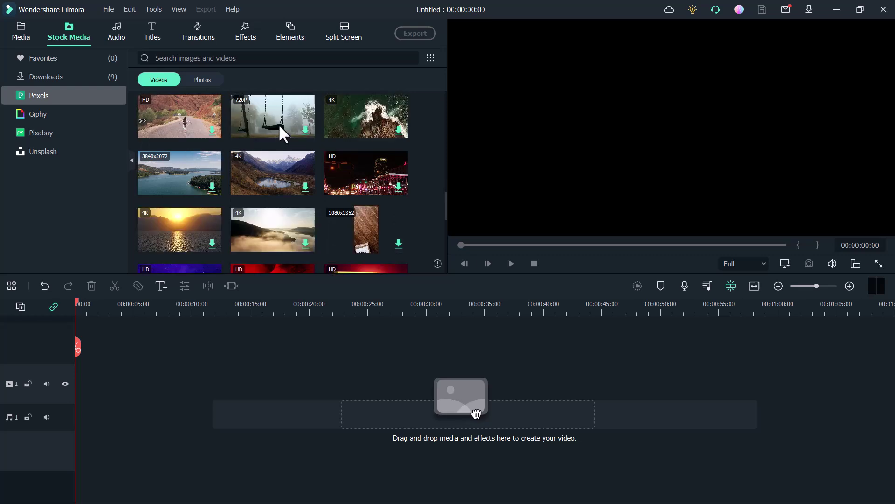
{"action": "left_click", "coordinate": [306, 128]}
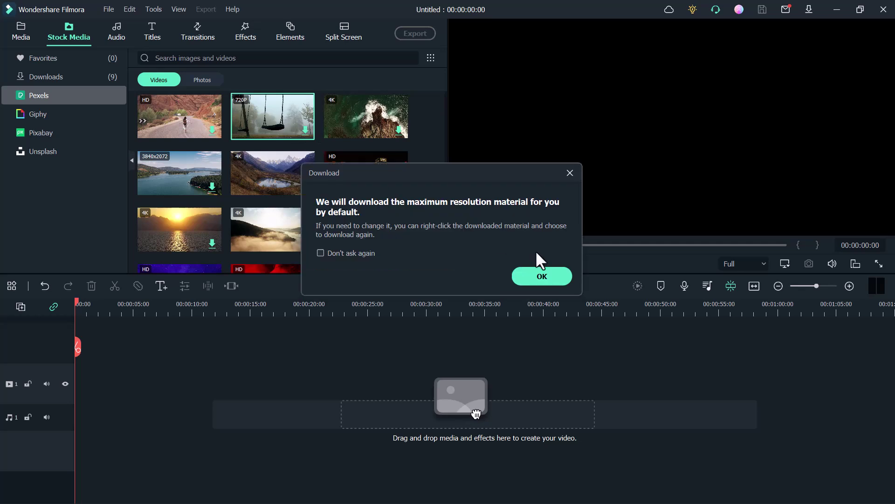
{"action": "left_click", "coordinate": [542, 277]}
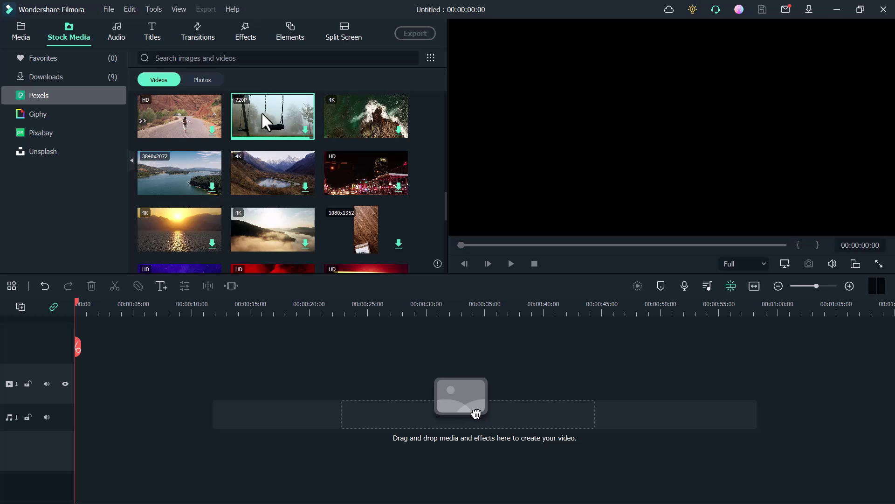
Add the downloaded swing clip to the timeline and preview it from the start.
{"action": "left_click", "coordinate": [306, 130]}
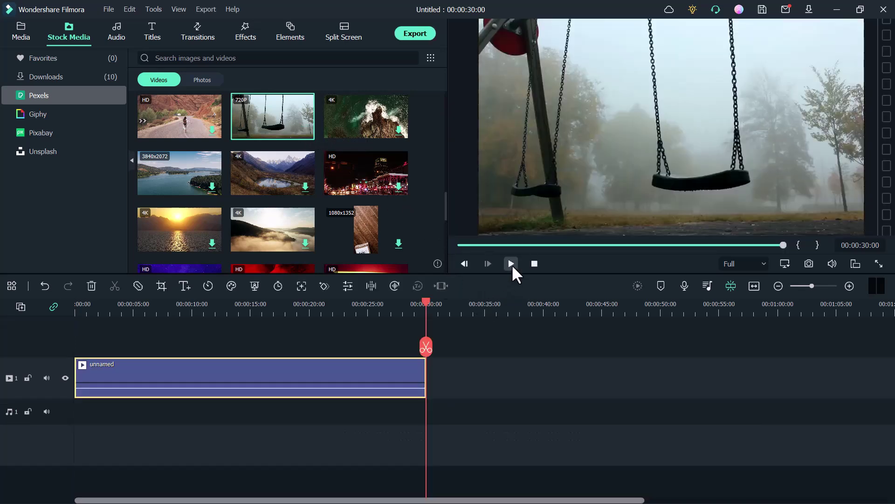
{"action": "left_click", "coordinate": [511, 264]}
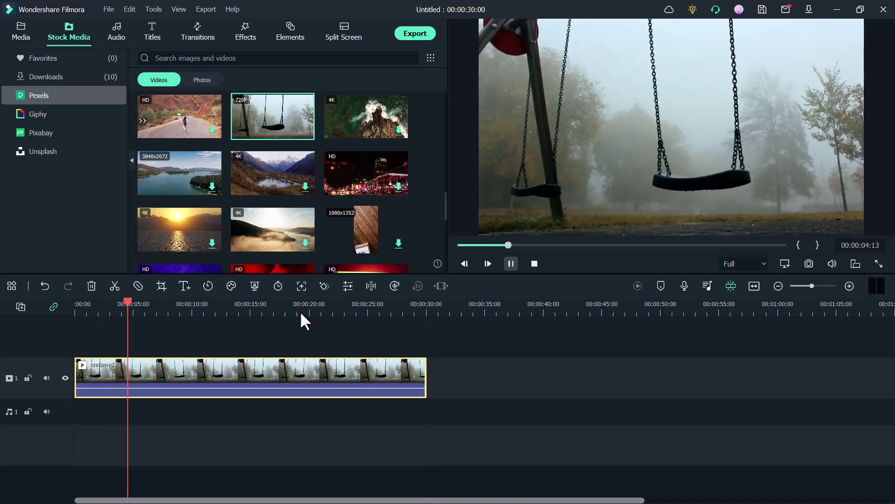
{"action": "left_click_drag", "start_coordinate": [128, 301], "coordinate": [71, 305]}
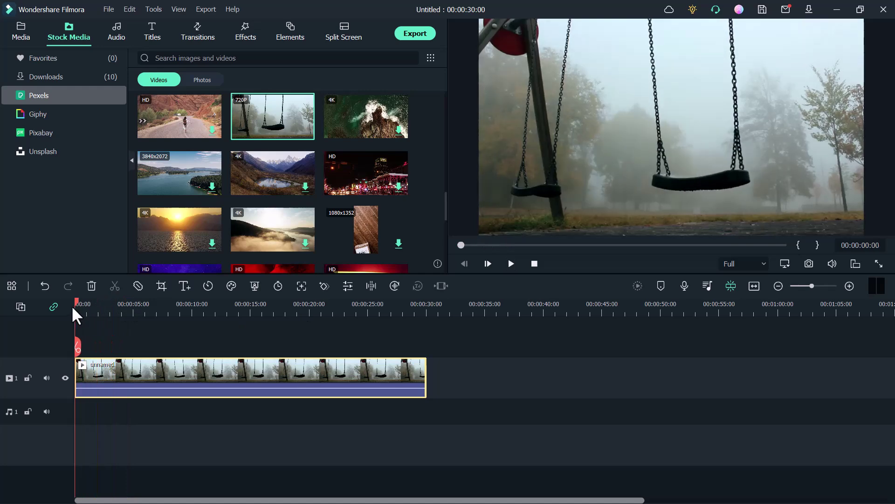
Add the Basic 6 plain-text title to track 2 and open it for editing.
{"action": "left_click", "coordinate": [153, 30]}
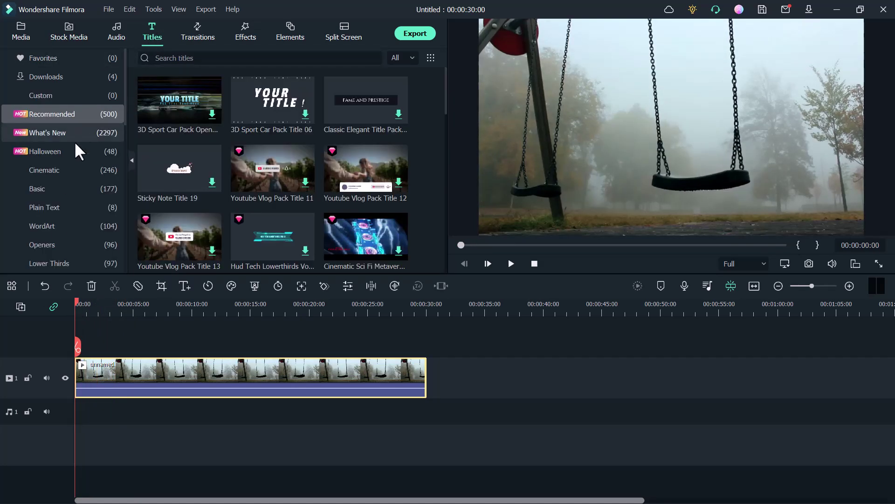
{"action": "left_click", "coordinate": [37, 208]}
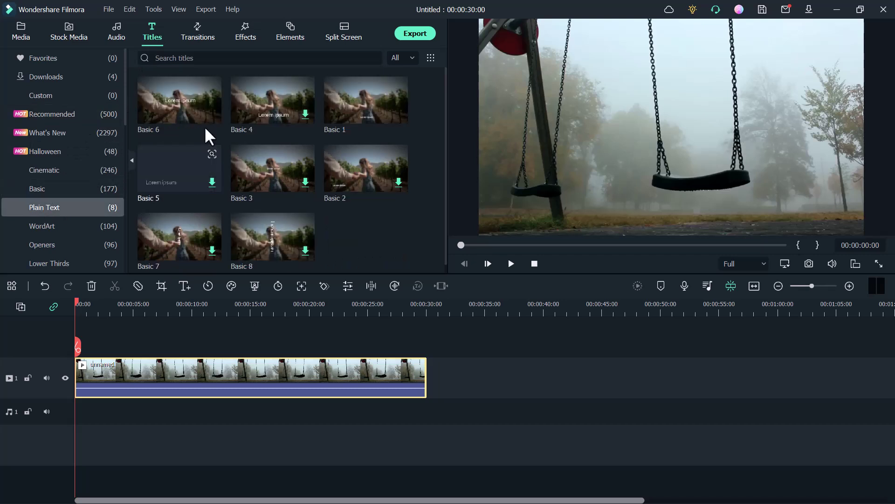
{"action": "left_click", "coordinate": [211, 113]}
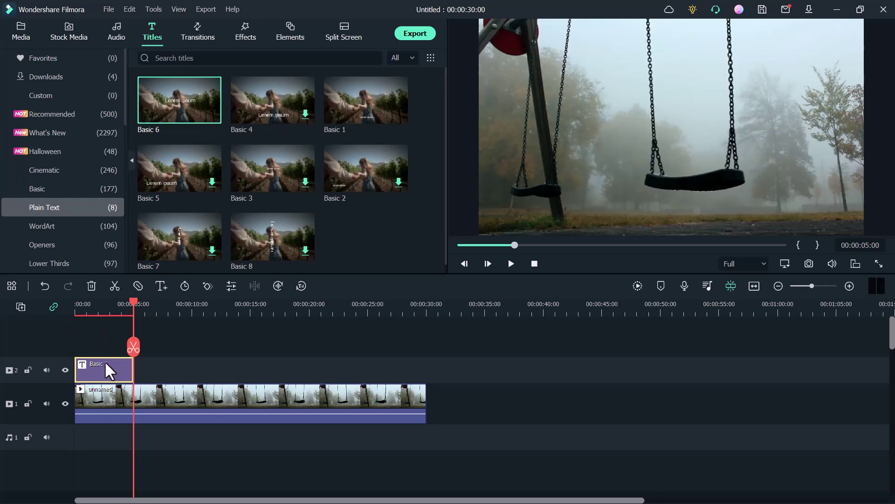
{"action": "left_click", "coordinate": [87, 312]}
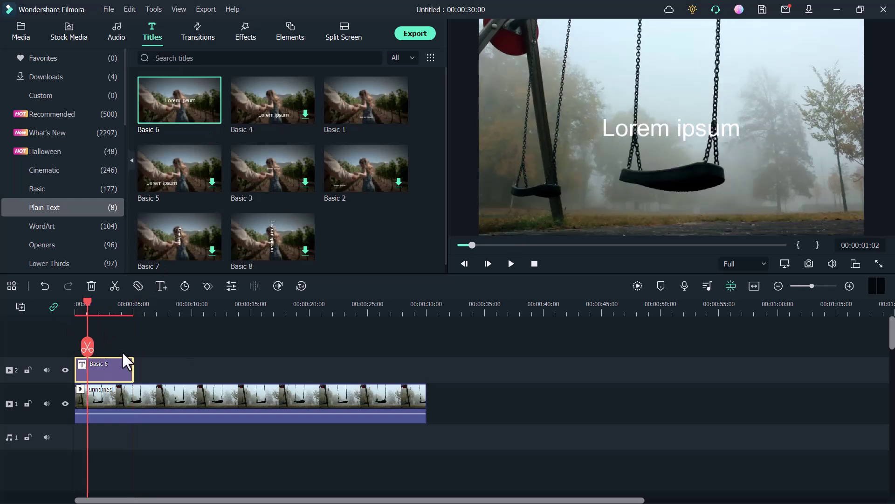
{"action": "double_click", "coordinate": [110, 366]}
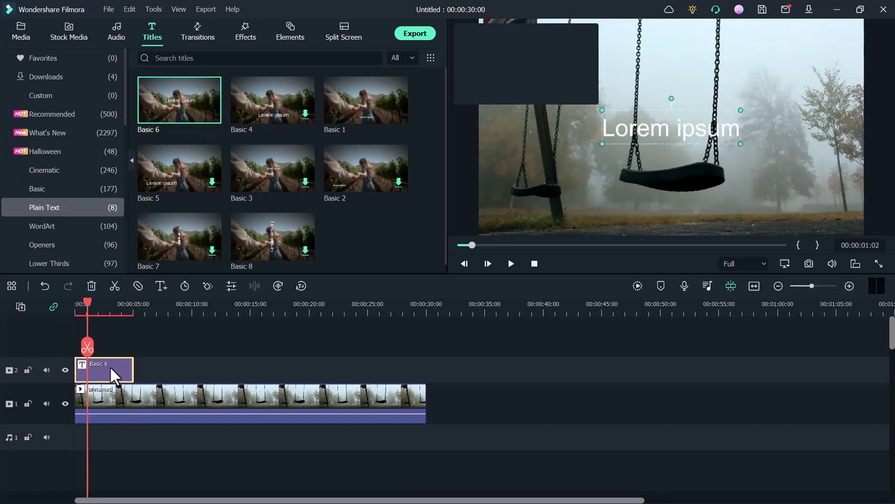
Replace the placeholder 'Lorem ipsum' title text with 'TECHDO'.
{"action": "right_click", "coordinate": [110, 366]}
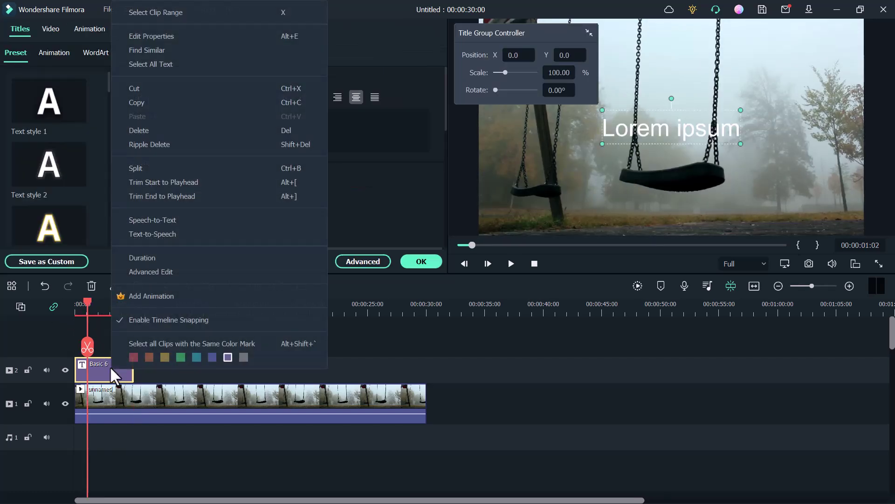
{"action": "left_click", "coordinate": [159, 38]}
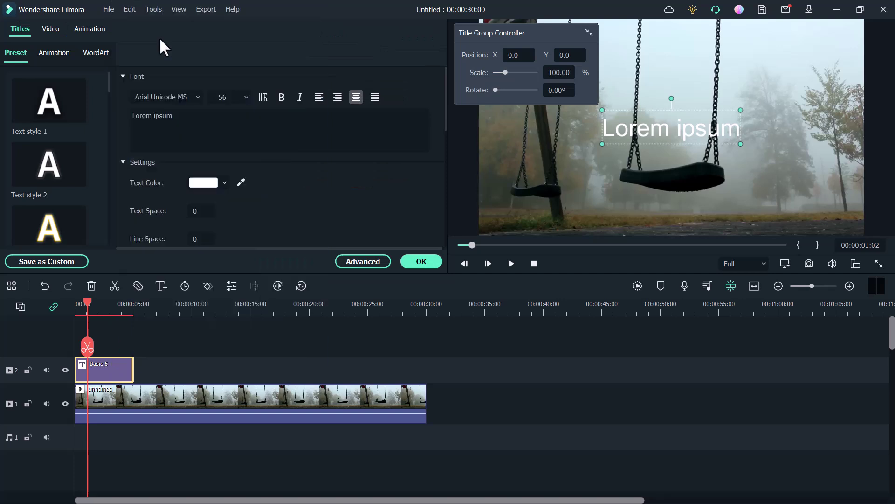
{"action": "left_click", "coordinate": [210, 120]}
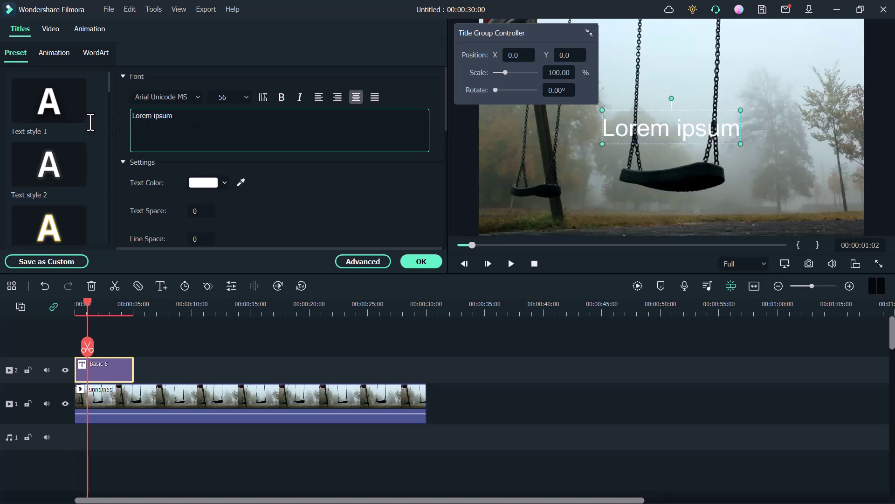
{"action": "left_click_drag", "start_coordinate": [208, 130], "coordinate": [104, 116]}
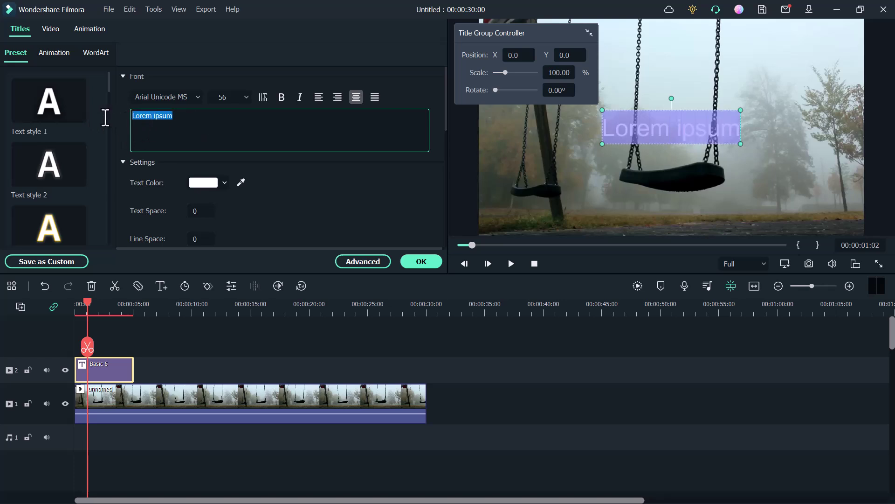
{"action": "type", "text": "GLITCH"}
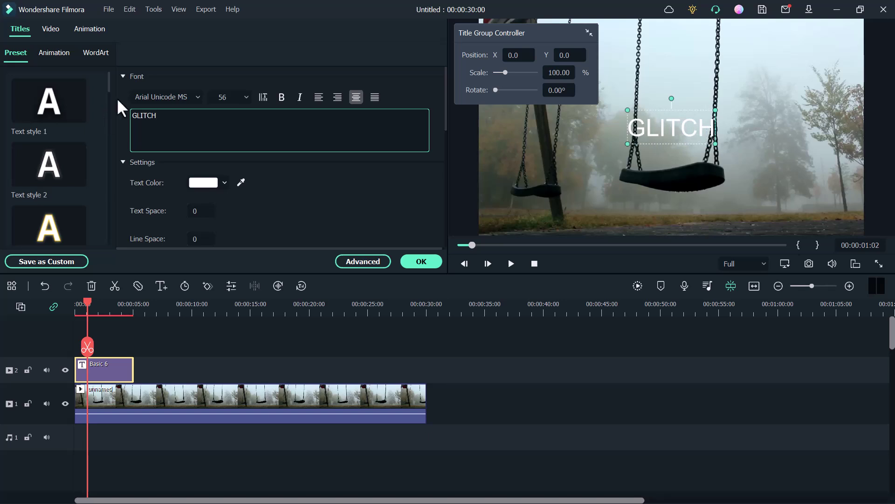
{"action": "left_click_drag", "start_coordinate": [180, 116], "coordinate": [102, 117]}
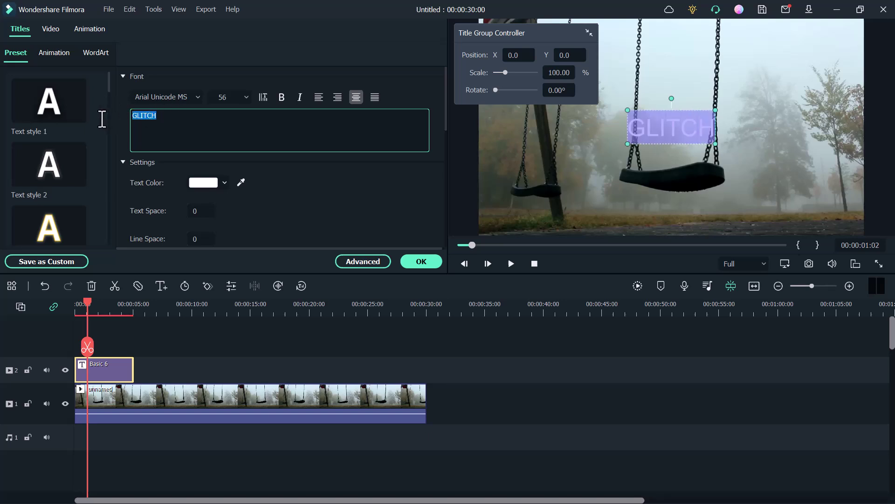
{"action": "type", "text": "TECHDO"}
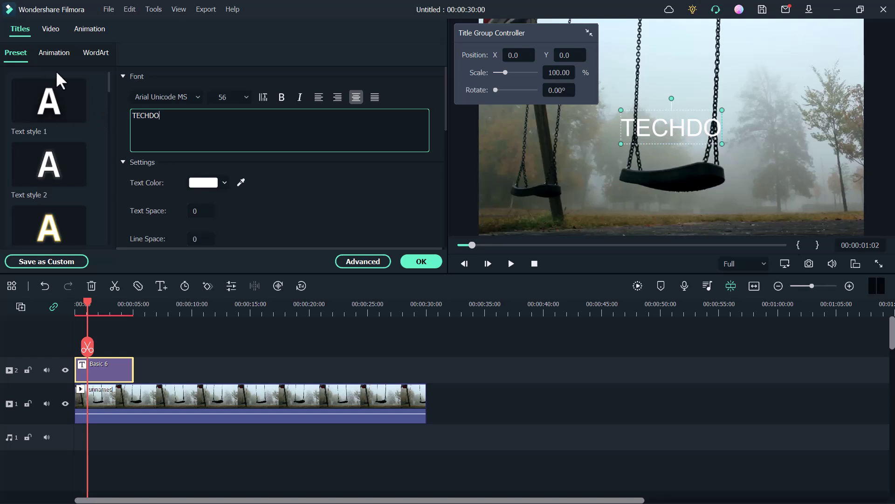
Set the title font to Bebas, size 125, and make it bold.
{"action": "left_click", "coordinate": [196, 97]}
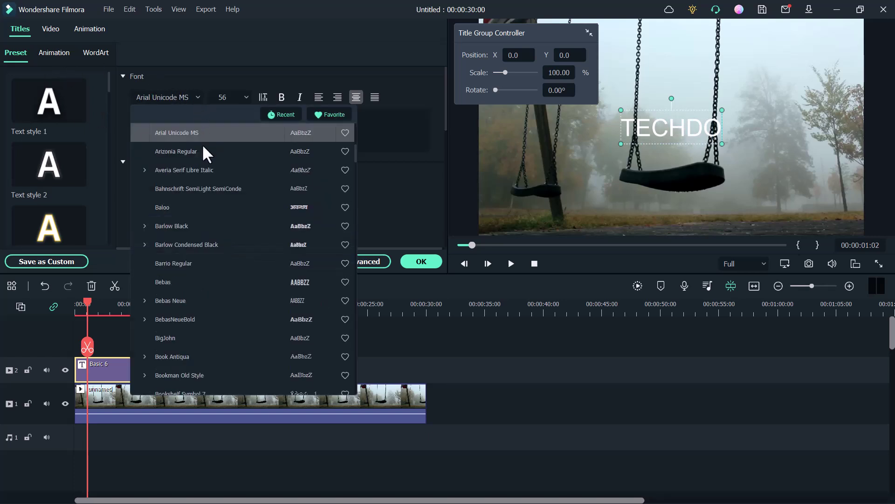
{"action": "left_click", "coordinate": [197, 281]}
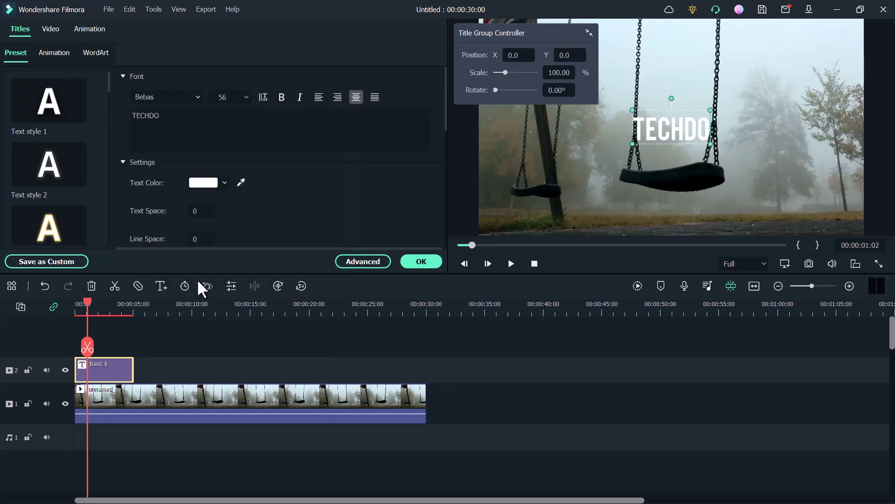
{"action": "left_click", "coordinate": [246, 97]}
{"action": "scroll", "coordinate": [241, 152], "scroll_direction": "down", "scroll_amount": 3}
{"action": "left_click", "coordinate": [227, 175]}
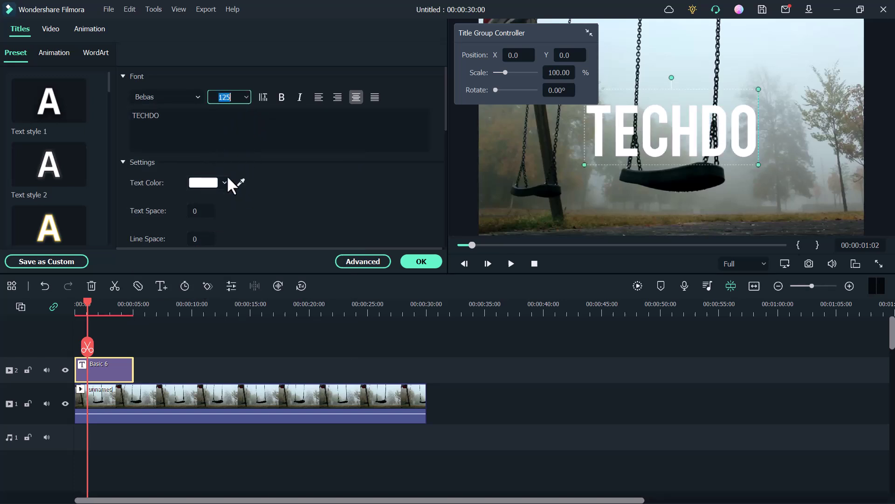
{"action": "left_click", "coordinate": [281, 97]}
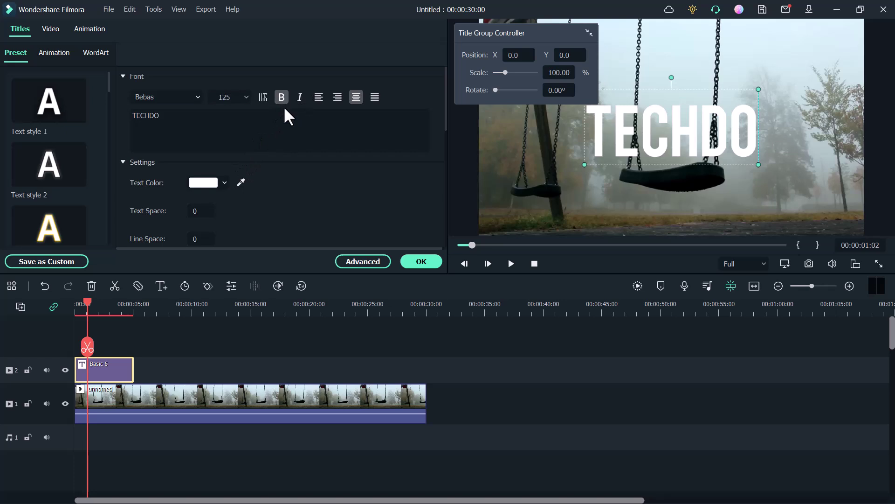
Make the TECHDO text colour white.
{"action": "left_click", "coordinate": [225, 182]}
{"action": "left_click", "coordinate": [203, 238]}
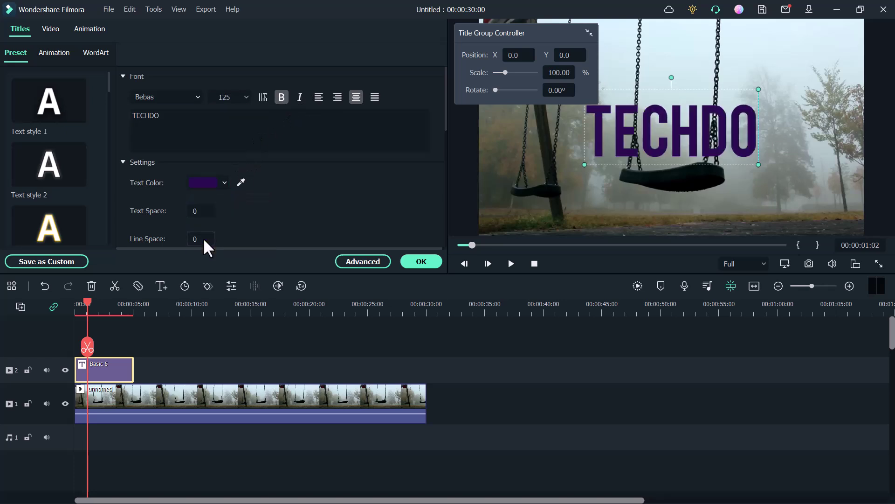
{"action": "left_click", "coordinate": [223, 183]}
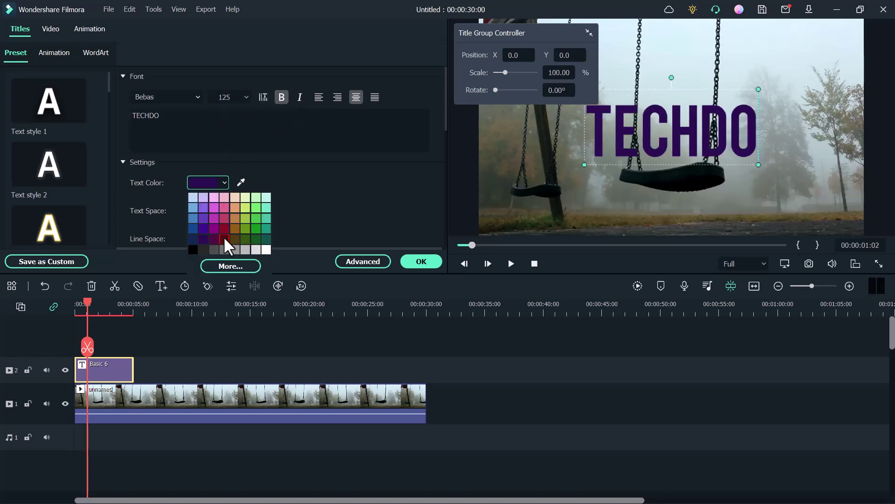
{"action": "left_click", "coordinate": [245, 227]}
{"action": "left_click", "coordinate": [225, 182]}
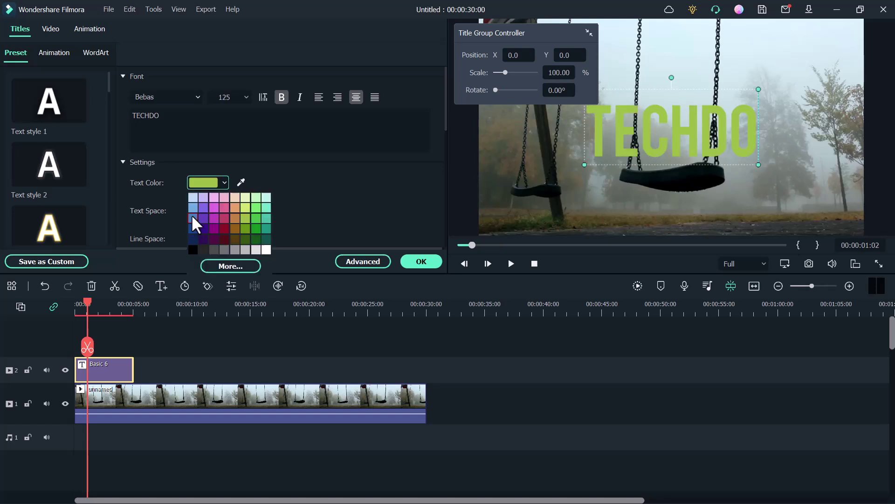
{"action": "left_click", "coordinate": [259, 250]}
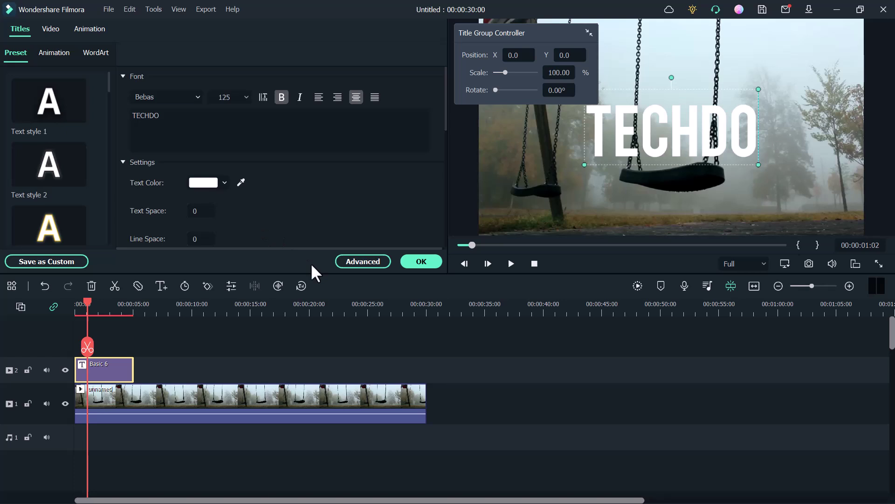
Apply the title edits, then drop Ripple & Dissolve's Pixels In on the title start and Pixels Out on its end.
{"action": "left_click", "coordinate": [410, 263]}
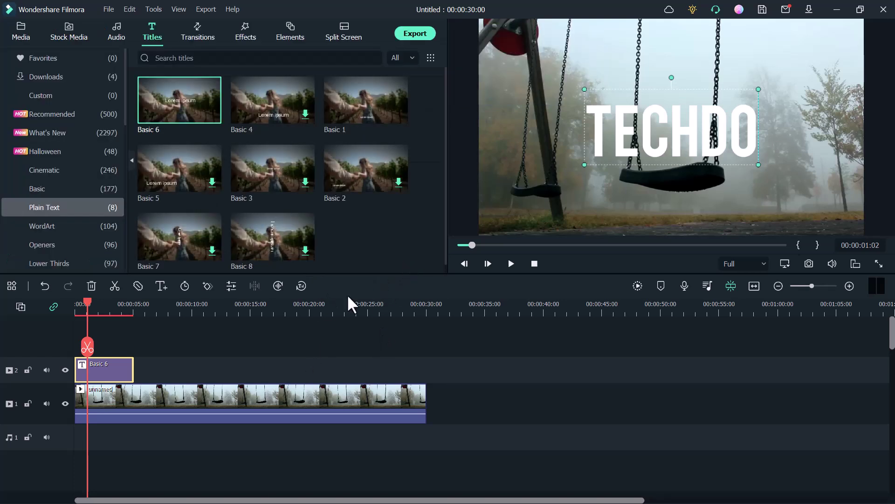
{"action": "left_click", "coordinate": [198, 28]}
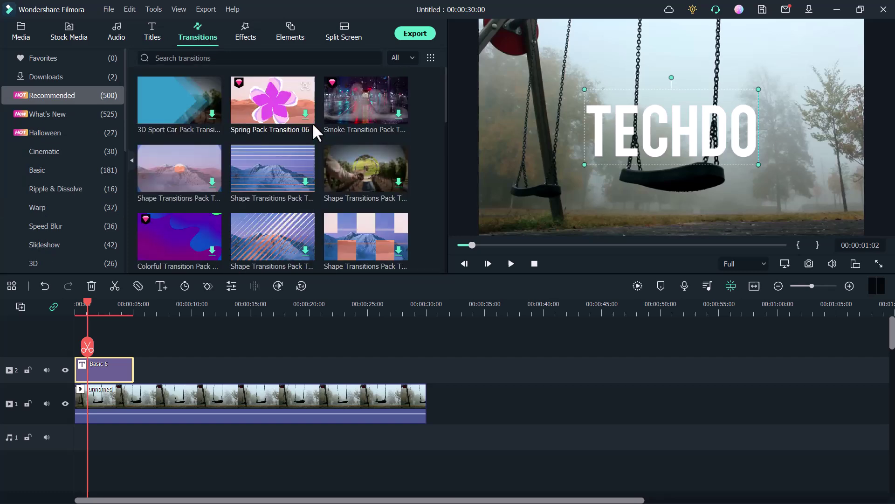
{"action": "left_click", "coordinate": [58, 189]}
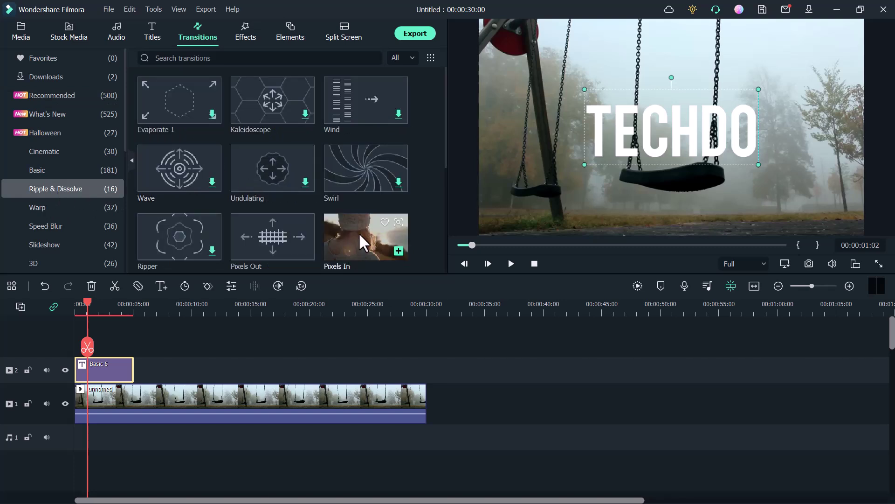
{"action": "left_click_drag", "start_coordinate": [385, 243], "coordinate": [173, 334]}
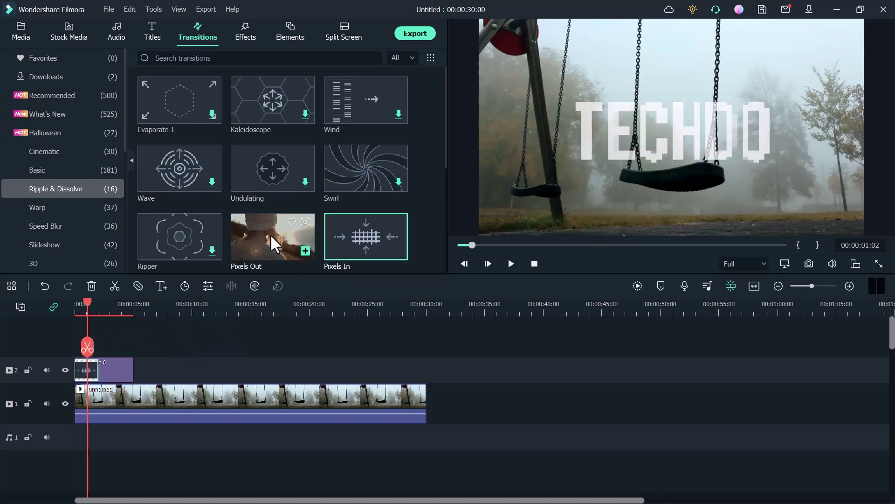
{"action": "left_click_drag", "start_coordinate": [270, 233], "coordinate": [118, 368]}
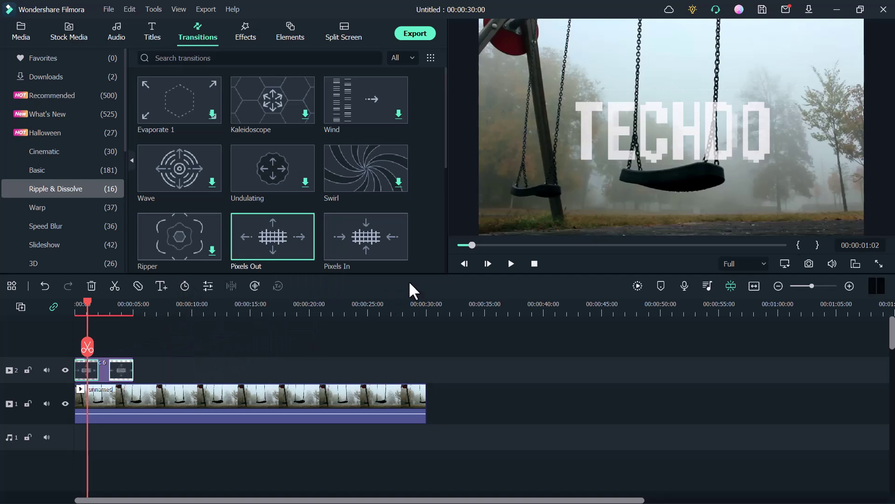
{"action": "left_click_drag", "start_coordinate": [472, 245], "coordinate": [452, 247]}
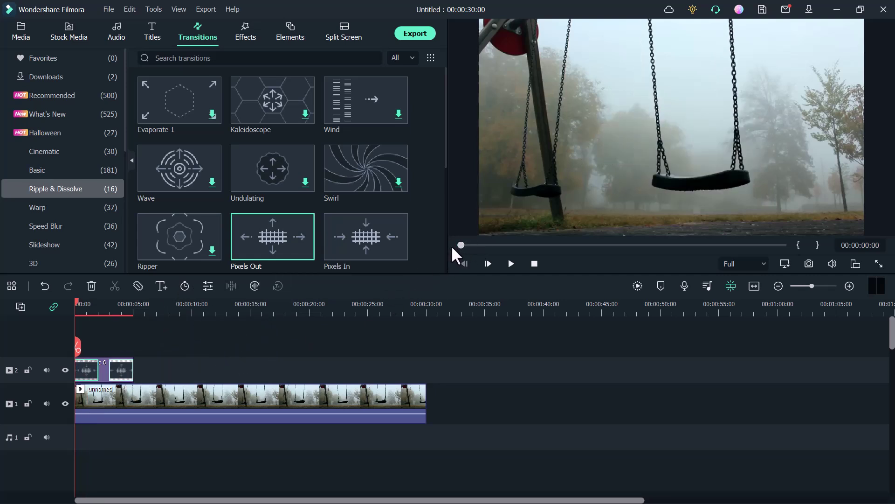
Preview the TECHDO title's pixel transitions, park the playhead near 1 second, and go to Effects.
{"action": "left_click", "coordinate": [510, 264]}
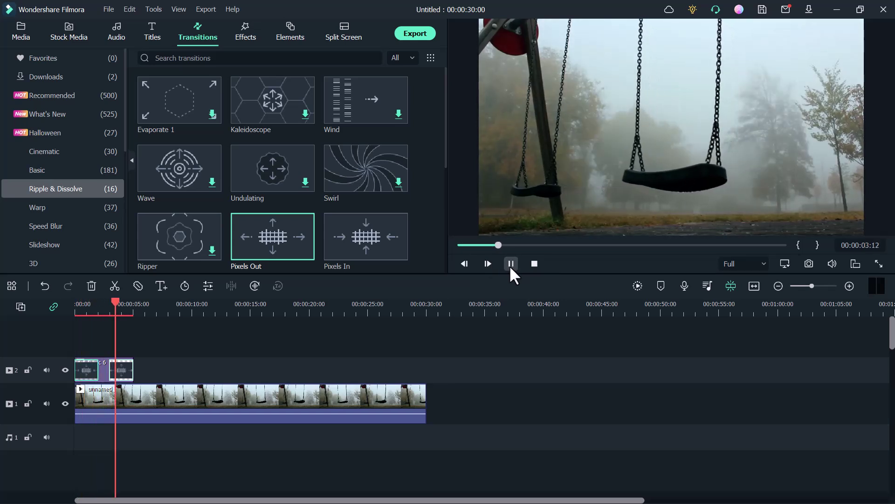
{"action": "left_click", "coordinate": [511, 264]}
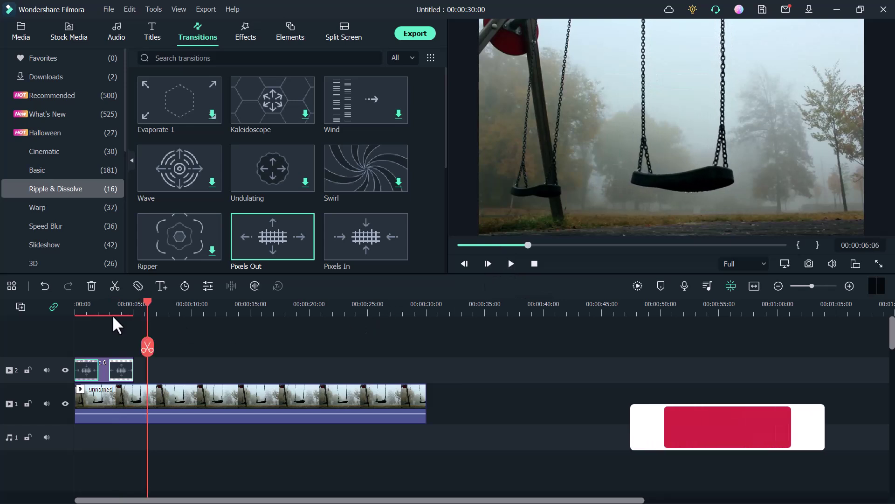
{"action": "left_click", "coordinate": [89, 310]}
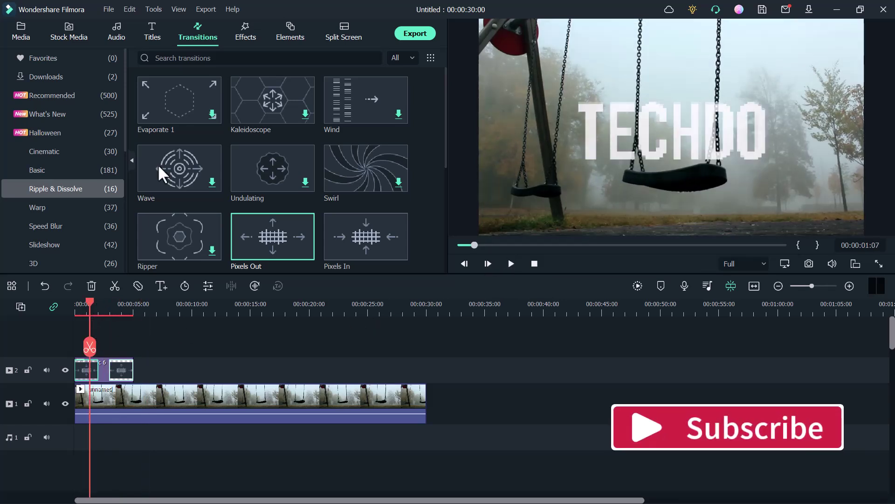
{"action": "left_click", "coordinate": [250, 27]}
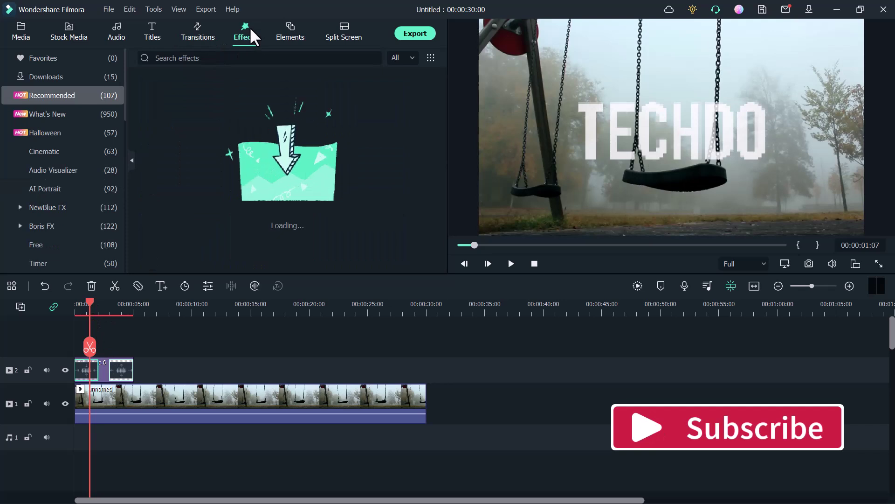
Search effects for GLITCH, add MPEG Glitch at the playhead, and trim it to the title's start.
{"action": "left_click", "coordinate": [190, 58]}
{"action": "type", "text": "GLITCH"}
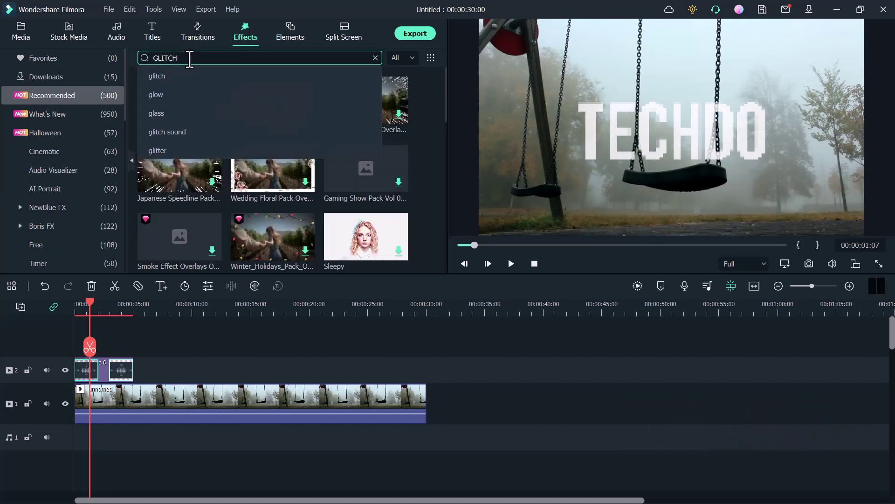
{"action": "key", "text": "Return"}
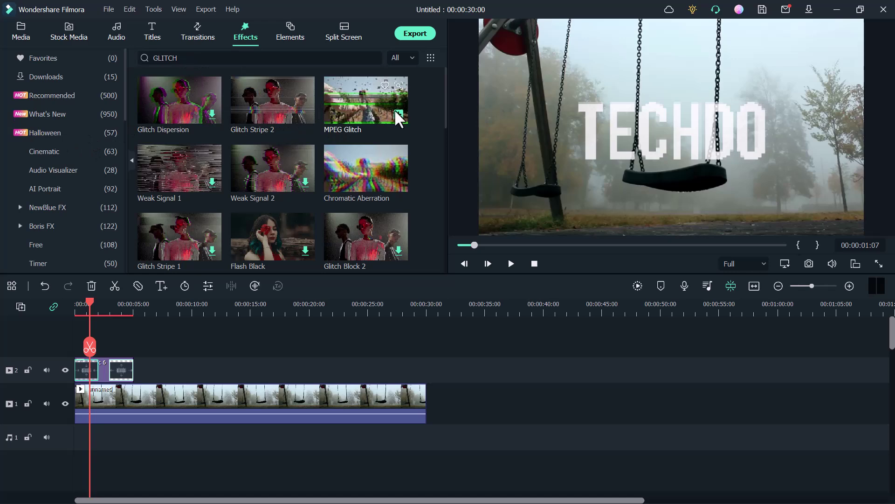
{"action": "left_click", "coordinate": [399, 114]}
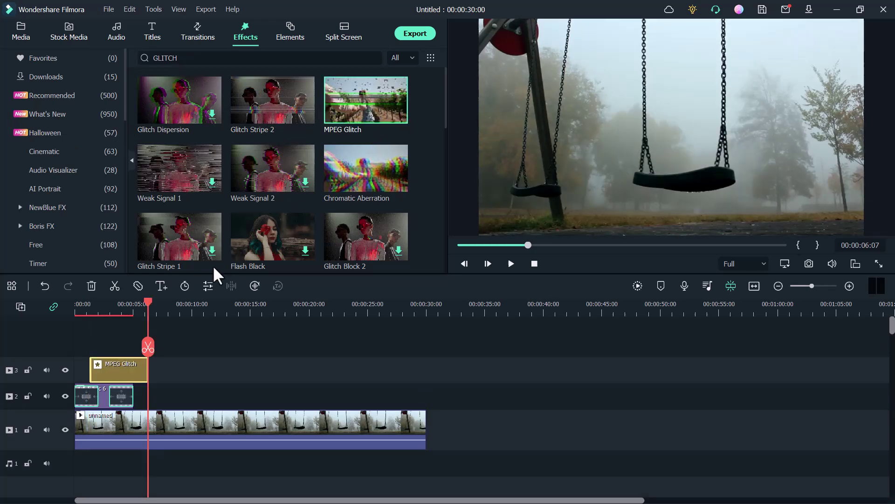
{"action": "left_click_drag", "start_coordinate": [148, 369], "coordinate": [82, 370]}
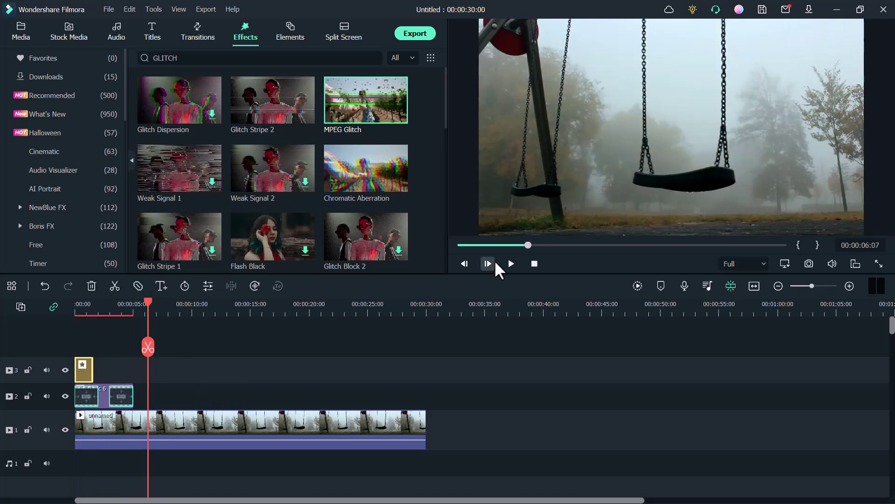
Preview the glitch from the start and trim the MPEG Glitch clip to a brief flash.
{"action": "left_click", "coordinate": [459, 245]}
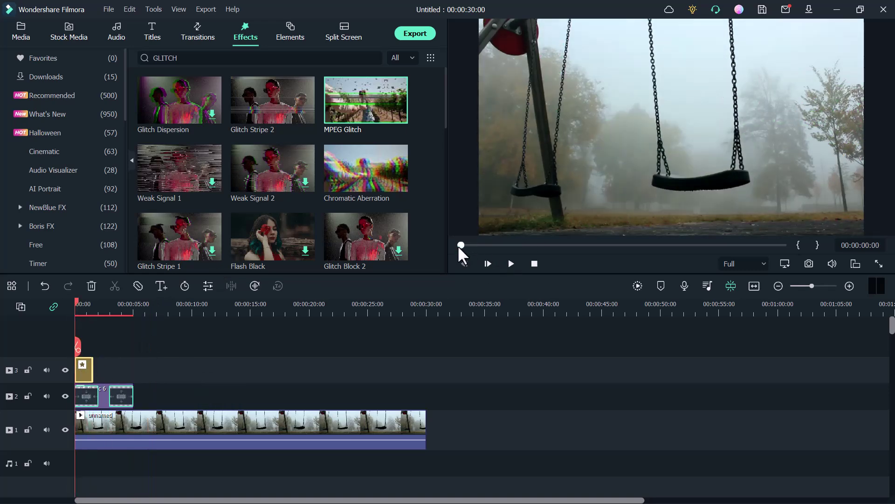
{"action": "left_click", "coordinate": [510, 265]}
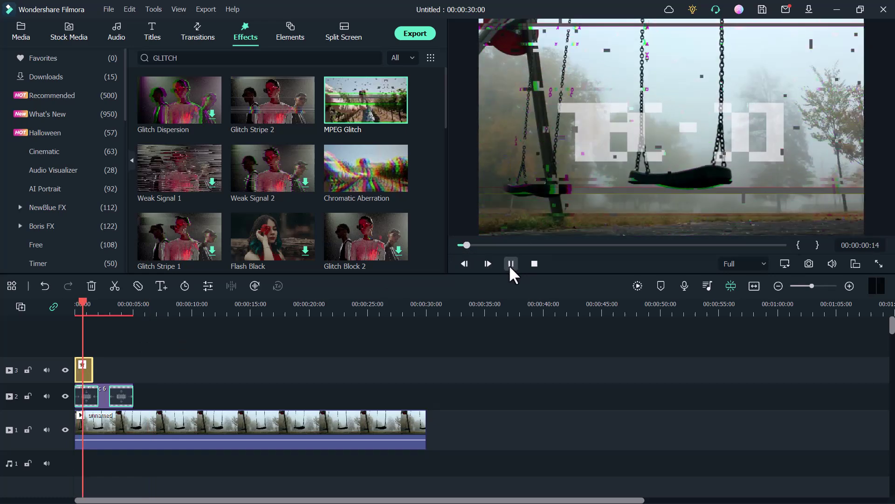
{"action": "left_click", "coordinate": [510, 264]}
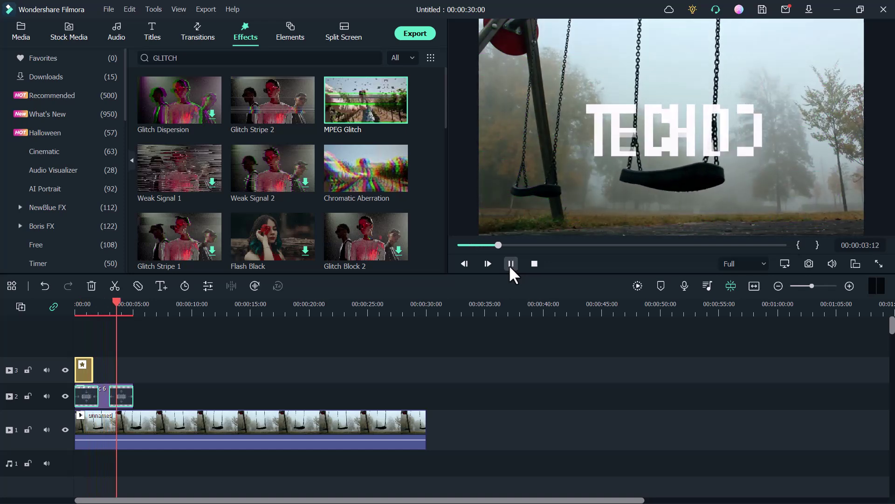
{"action": "key", "text": "space"}
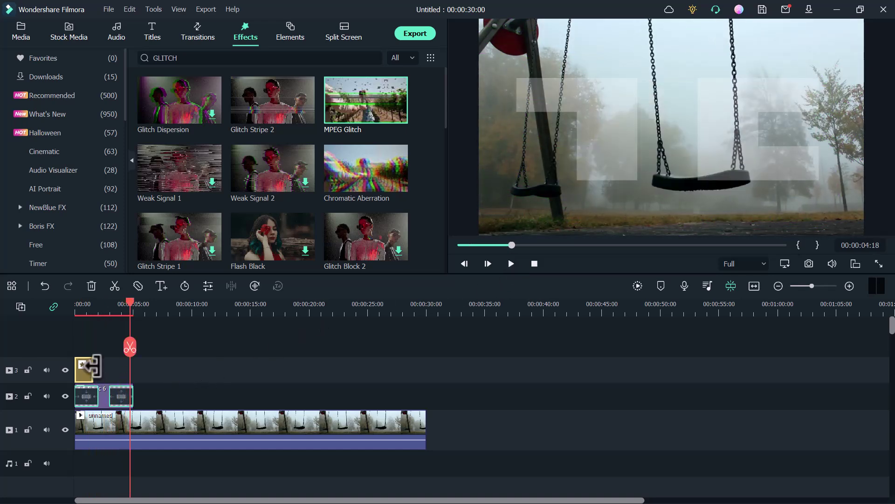
{"action": "left_click_drag", "start_coordinate": [91, 366], "coordinate": [79, 366]}
Copy the short glitch to the TECHDO title's end and replay the video from the start.
{"action": "key", "text": "ctrl+c"}
{"action": "key", "text": "ctrl+v"}
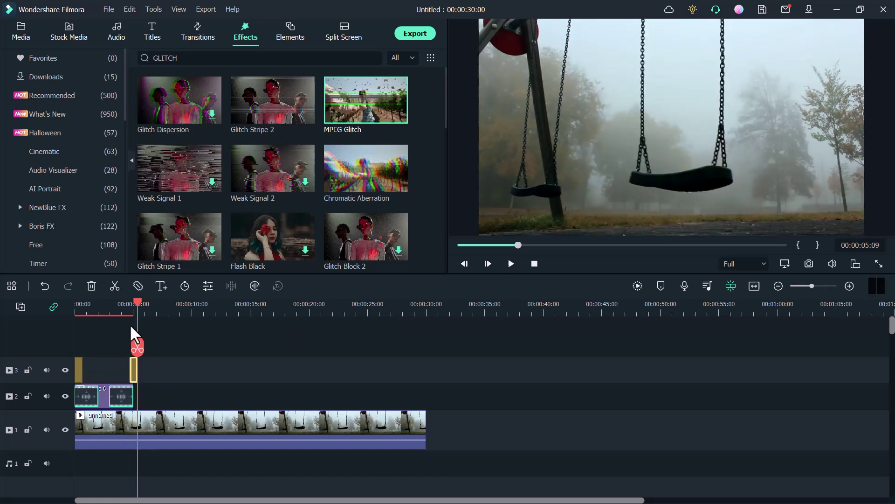
{"action": "left_click_drag", "start_coordinate": [135, 300], "coordinate": [48, 312]}
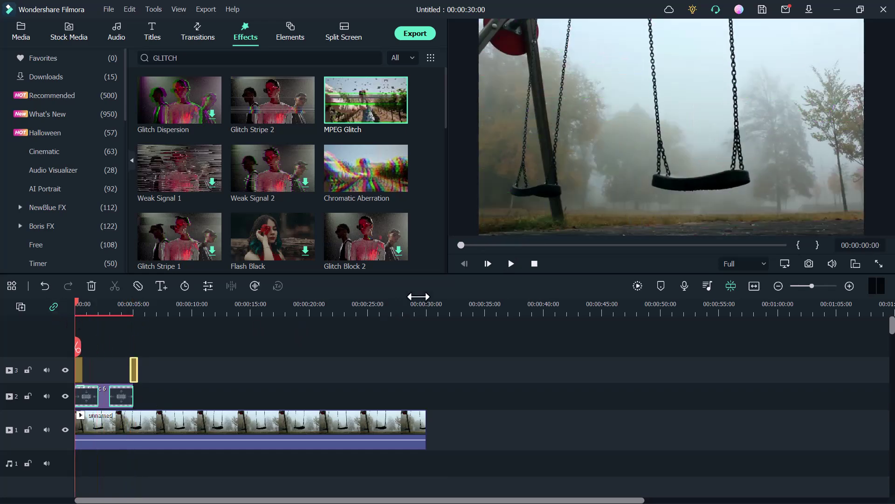
{"action": "left_click", "coordinate": [505, 264]}
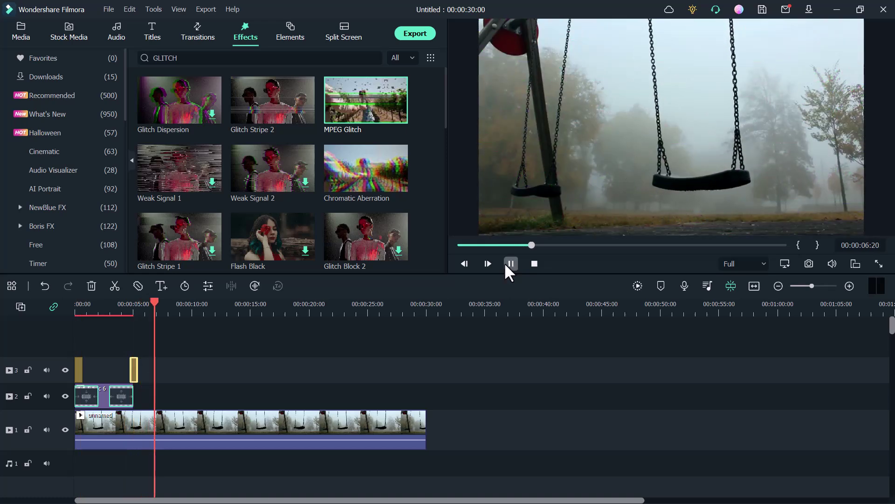
Pause playback, browse the glitch effects list, and rewind the preview to the beginning.
{"action": "left_click", "coordinate": [510, 264]}
{"action": "mouse_move", "coordinate": [253, 110]}
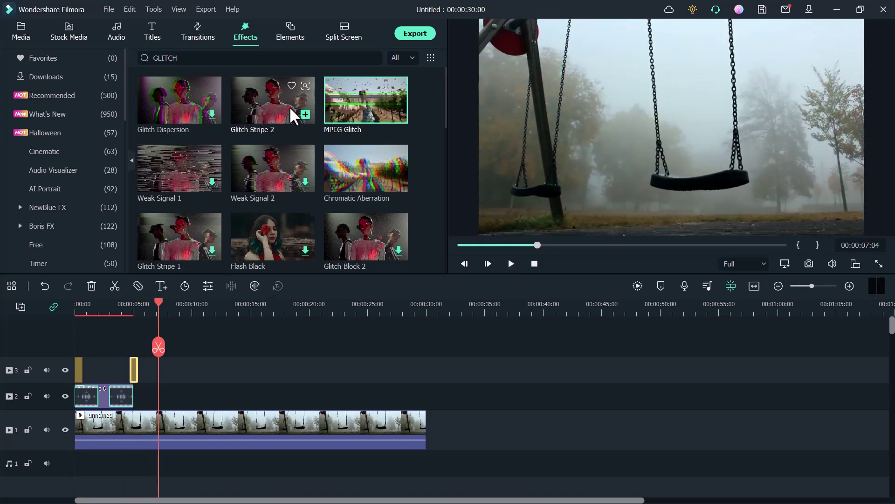
{"action": "scroll", "coordinate": [326, 170], "scroll_direction": "down", "scroll_amount": 3}
{"action": "scroll", "coordinate": [326, 170], "scroll_direction": "down", "scroll_amount": 10}
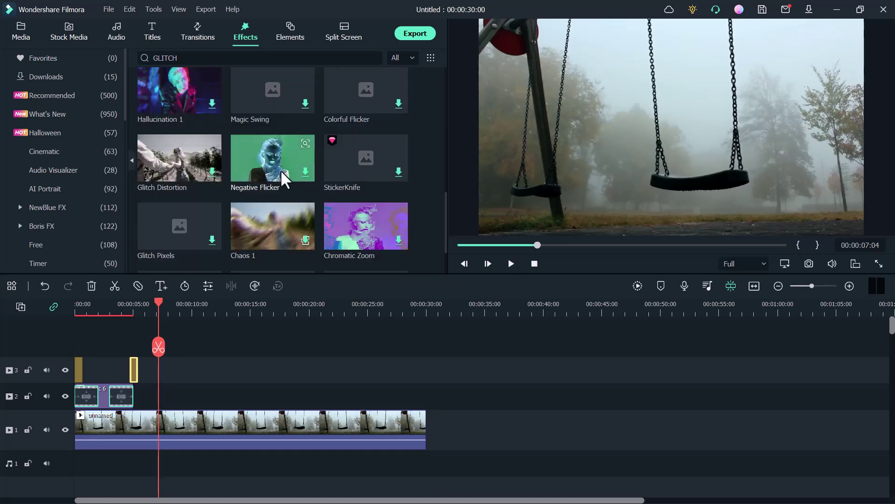
{"action": "scroll", "coordinate": [305, 200], "scroll_direction": "down", "scroll_amount": 3}
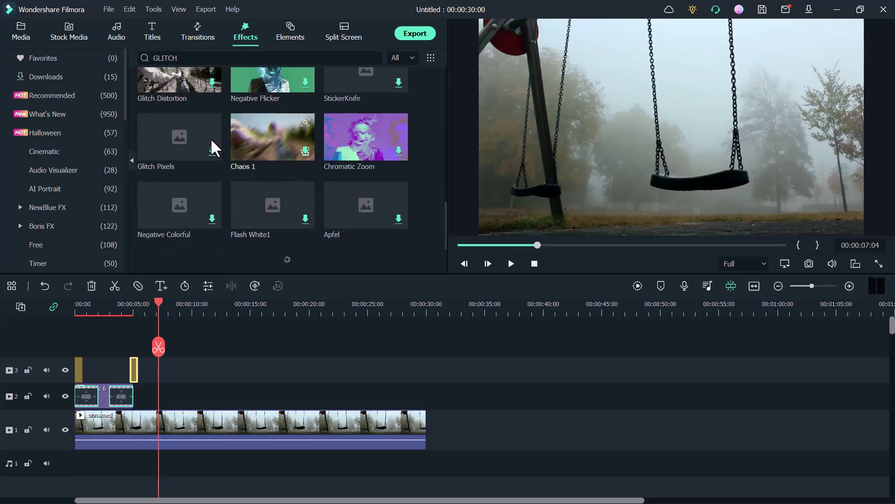
{"action": "scroll", "coordinate": [211, 138], "scroll_direction": "up", "scroll_amount": 12}
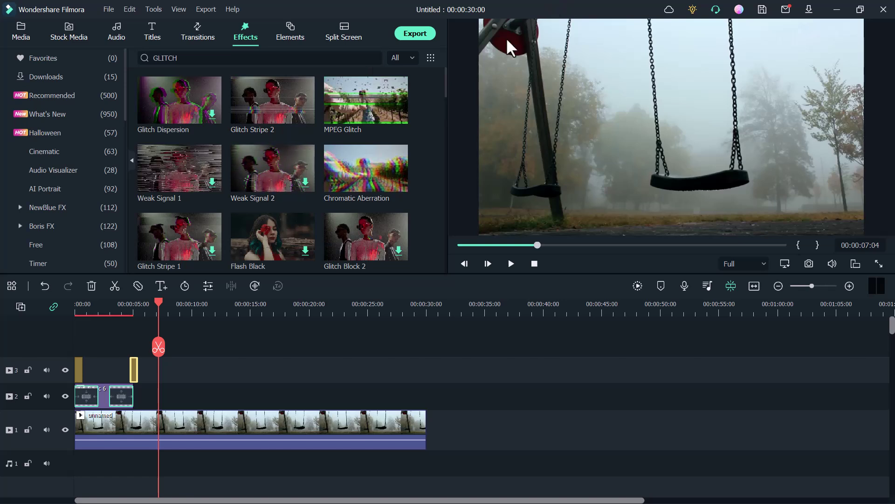
{"action": "left_click", "coordinate": [461, 257]}
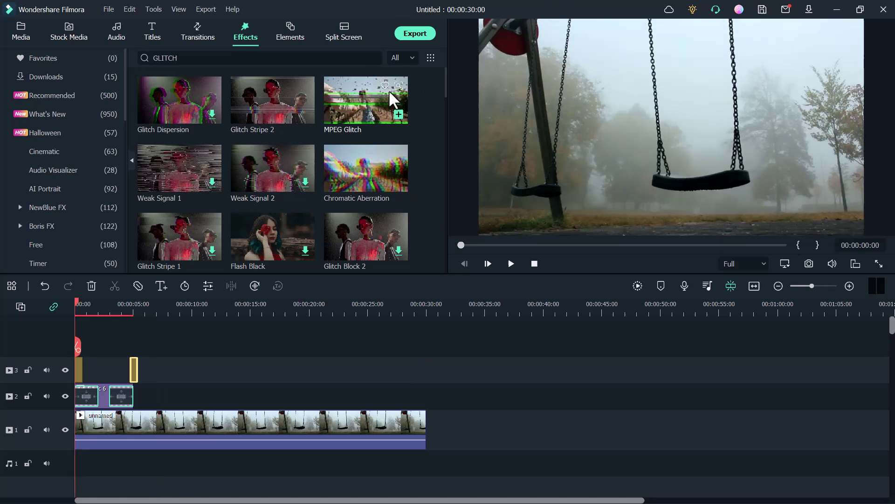
{"action": "left_click", "coordinate": [415, 33]}
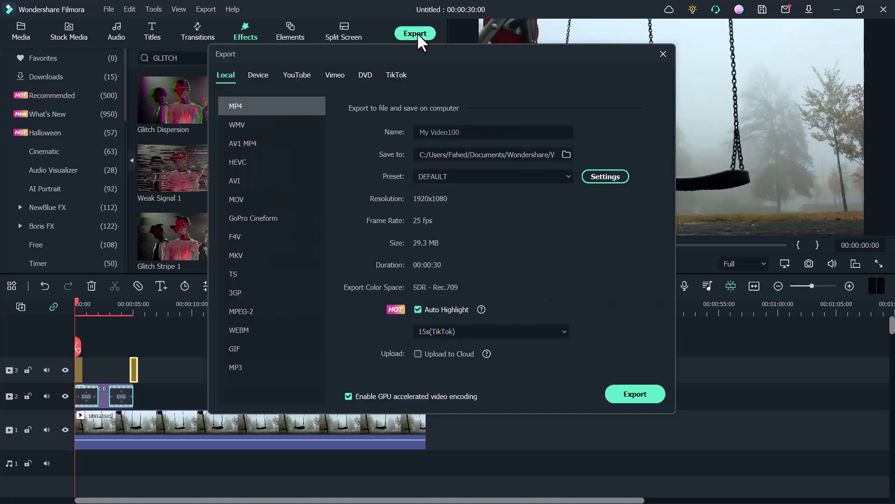
{"action": "left_click", "coordinate": [476, 135]}
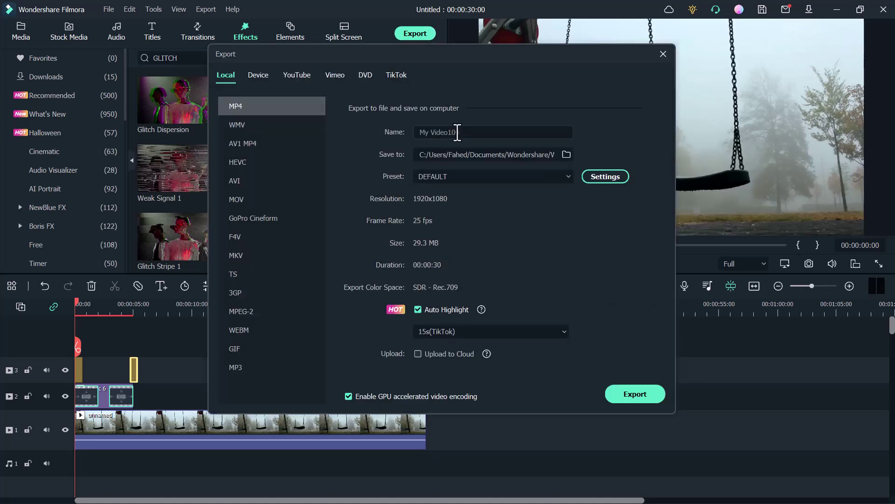
{"action": "left_click", "coordinate": [479, 155]}
{"action": "left_click", "coordinate": [481, 174]}
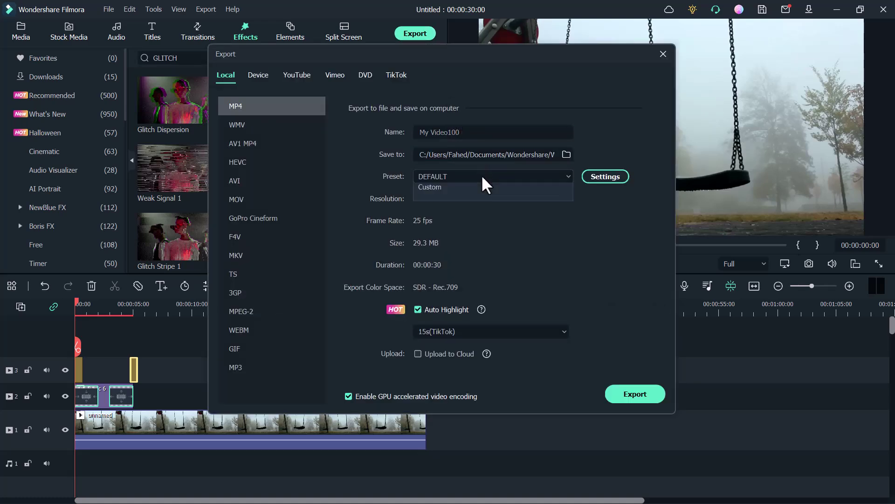
{"action": "left_click", "coordinate": [547, 235]}
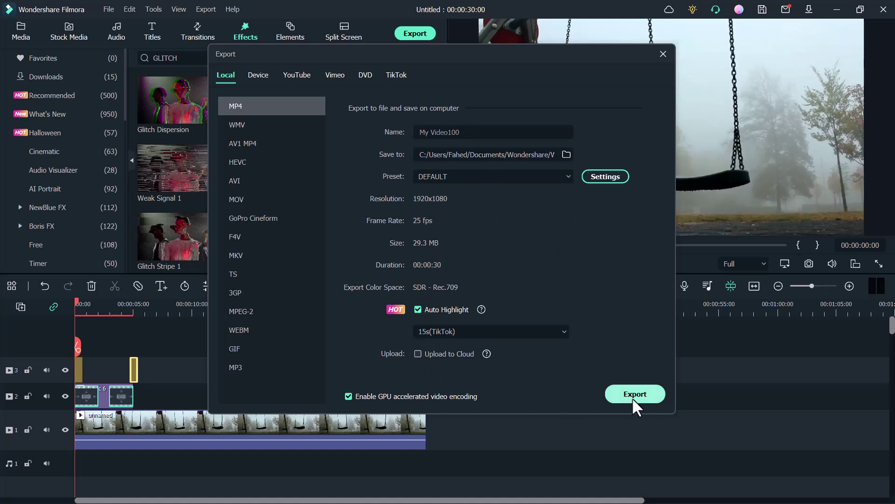